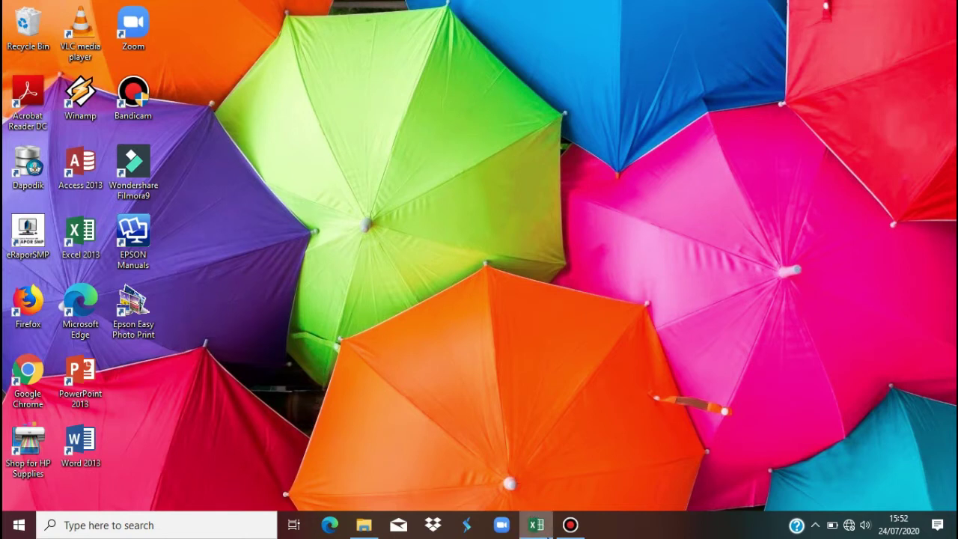
Restore the blank Book1 workbook from the taskbar and click into cells such as B6.
{"action": "left_click", "coordinate": [536, 524]}
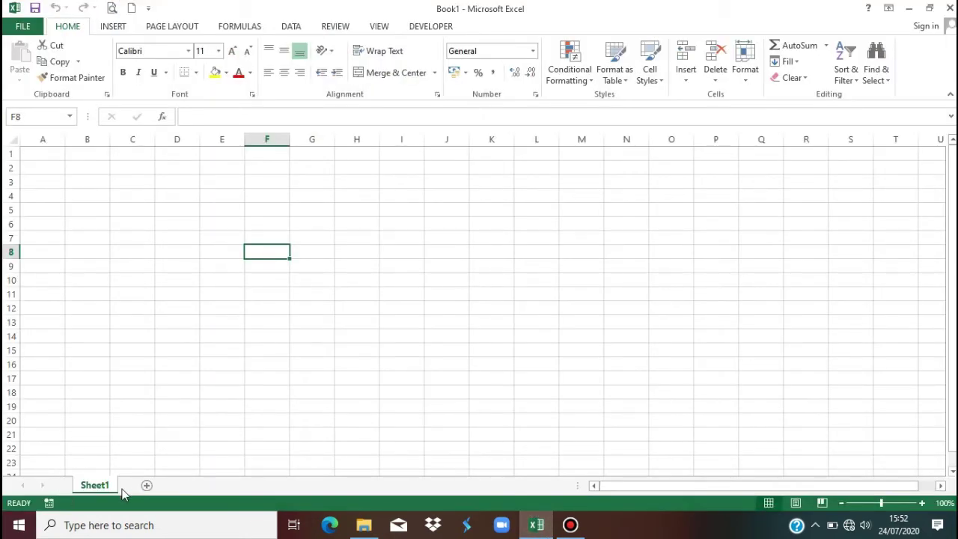
{"action": "left_click", "coordinate": [106, 404]}
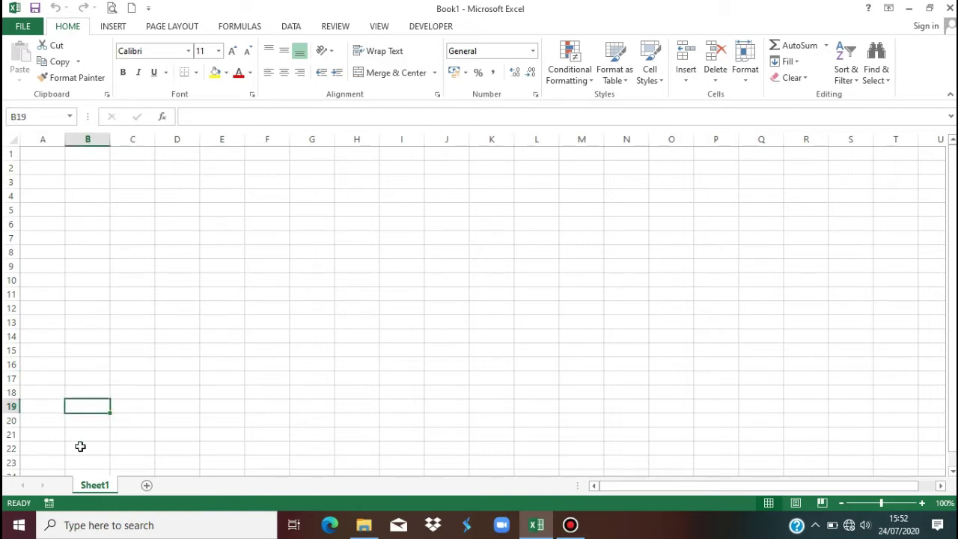
{"action": "left_click", "coordinate": [107, 224]}
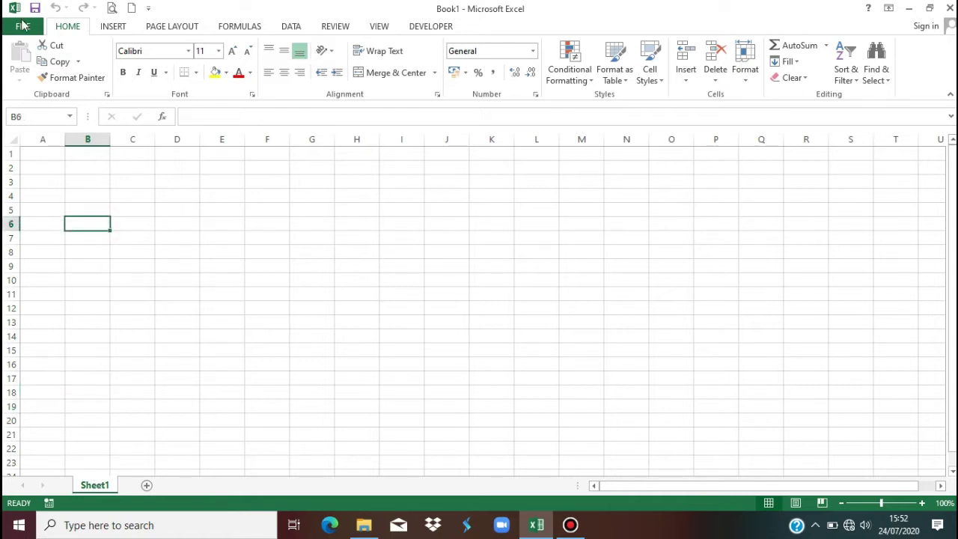
Turn off 'Show sheet tabs' for Book1 in Excel's Advanced options.
{"action": "left_click", "coordinate": [22, 28]}
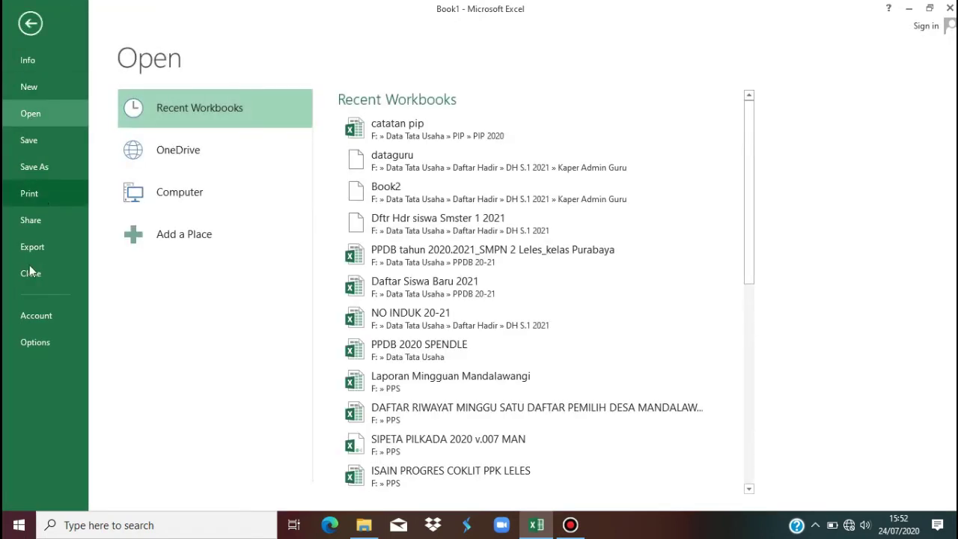
{"action": "left_click", "coordinate": [32, 344]}
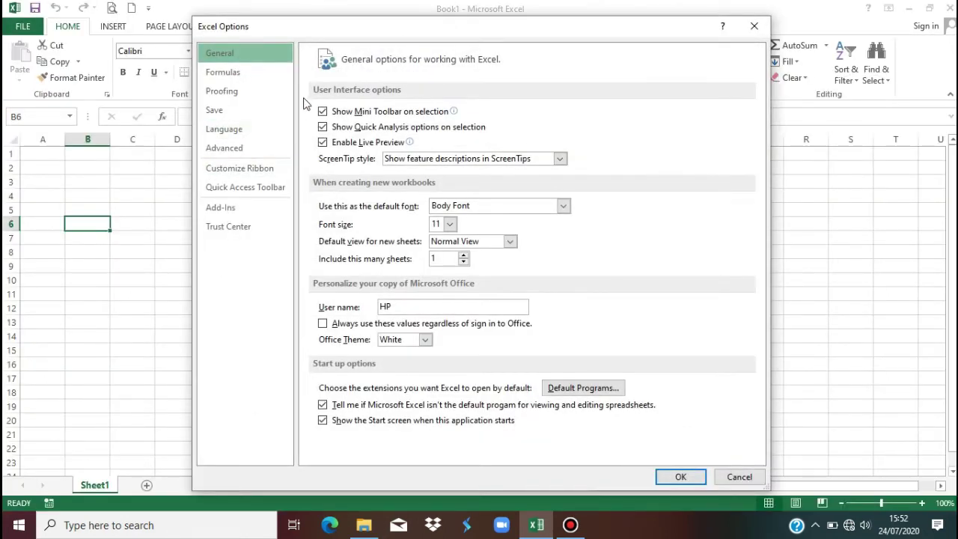
{"action": "left_click", "coordinate": [239, 153]}
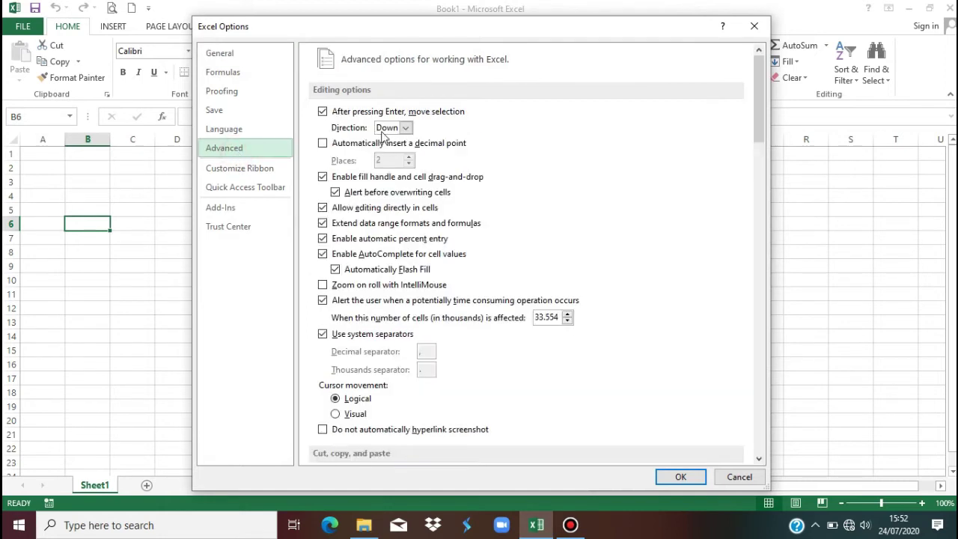
{"action": "left_click_drag", "start_coordinate": [758, 116], "coordinate": [737, 286]}
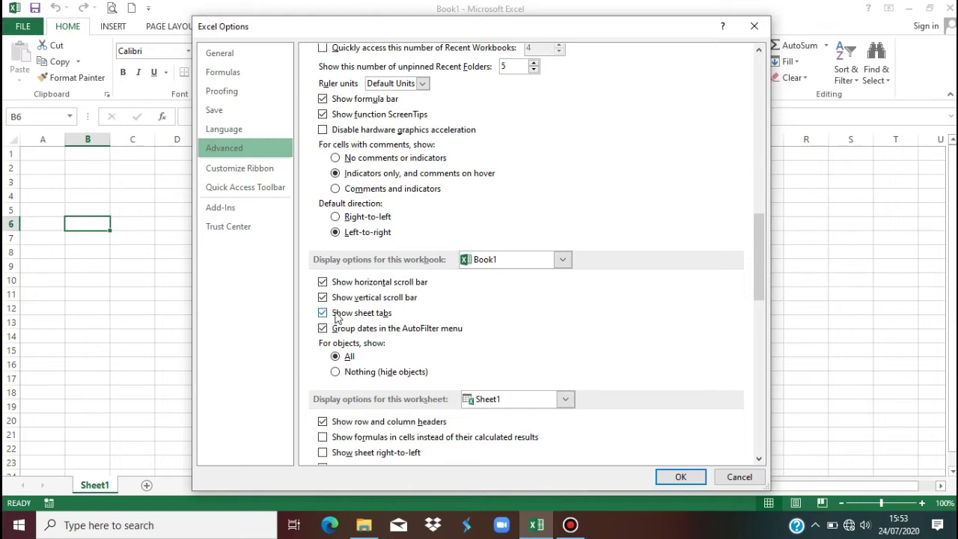
{"action": "left_click", "coordinate": [322, 314]}
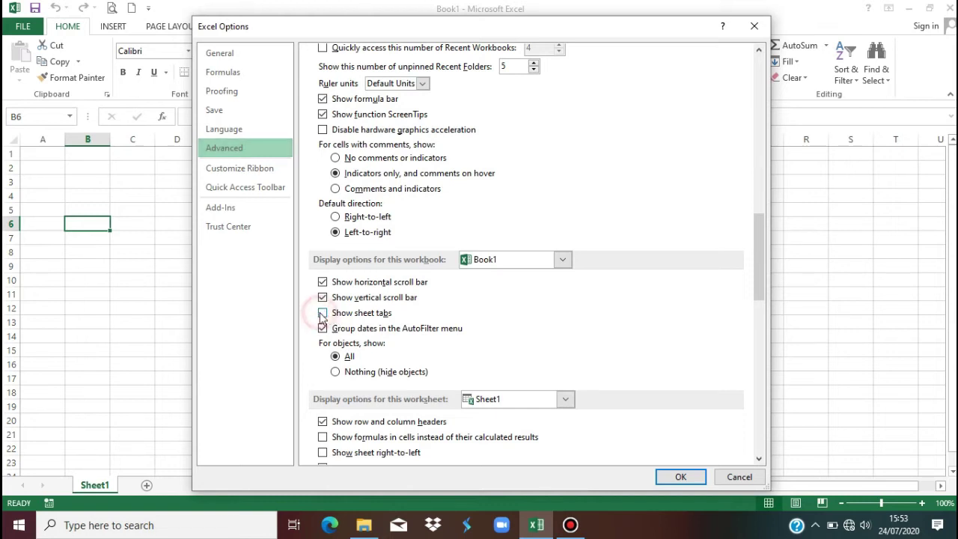
{"action": "left_click", "coordinate": [677, 477]}
{"action": "left_click", "coordinate": [163, 417]}
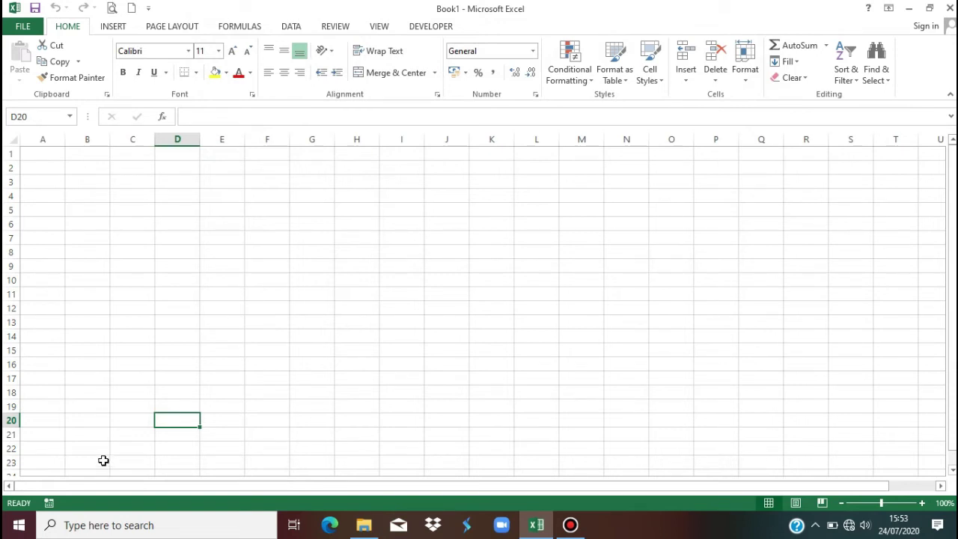
After a trial selection from column I, select columns H through XFD.
{"action": "left_click", "coordinate": [132, 323]}
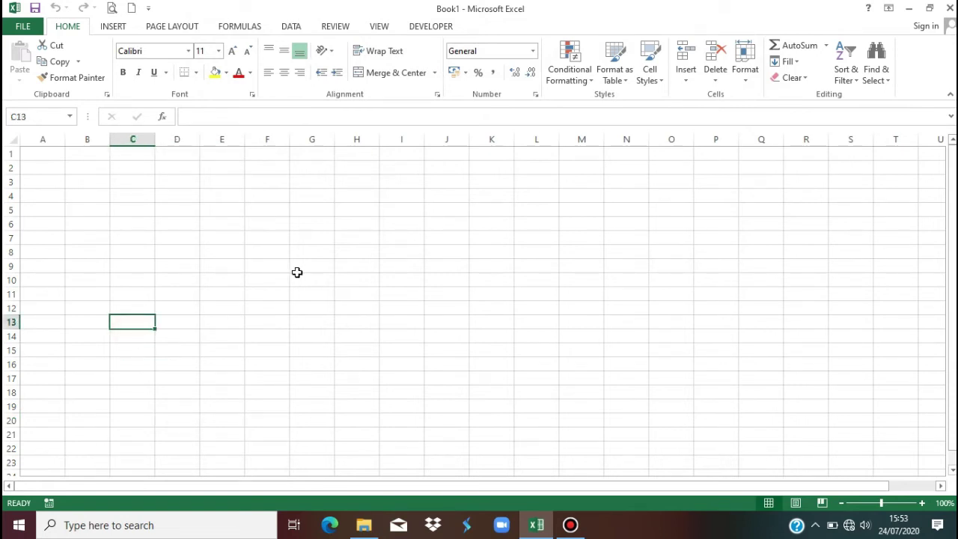
{"action": "left_click", "coordinate": [398, 138]}
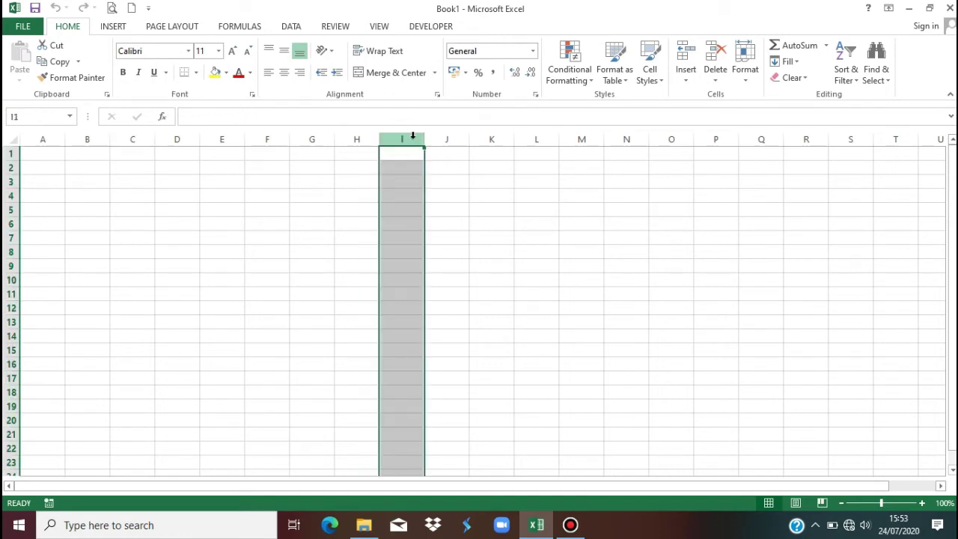
{"action": "mouse_move", "coordinate": [412, 135]}
{"action": "left_mouse_down"}
{"action": "mouse_move", "coordinate": [413, 170]}
{"action": "mouse_move", "coordinate": [408, 135]}
{"action": "left_mouse_up"}
{"action": "key", "text": "ctrl+shift+Right"}
{"action": "left_click", "coordinate": [327, 194]}
{"action": "key", "text": "Left"}
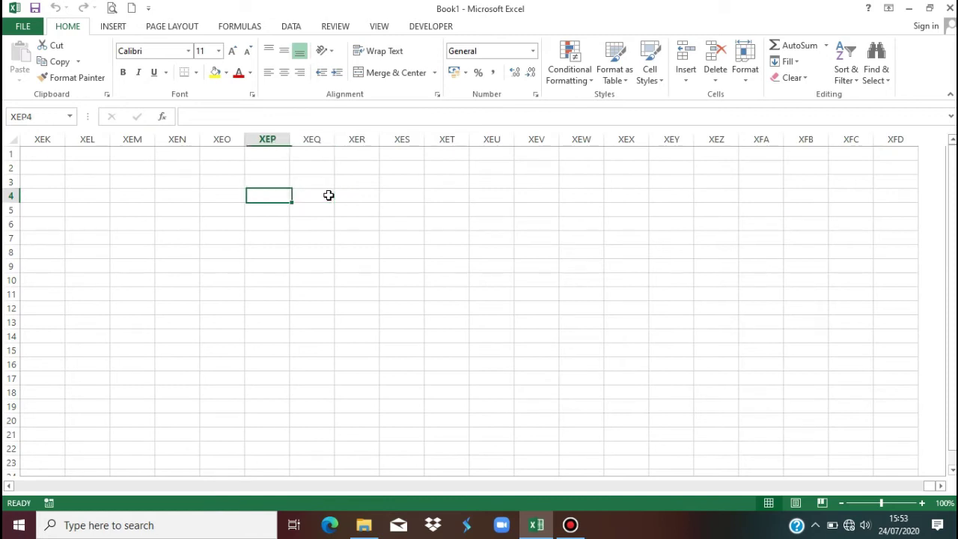
{"action": "key", "text": "Home"}
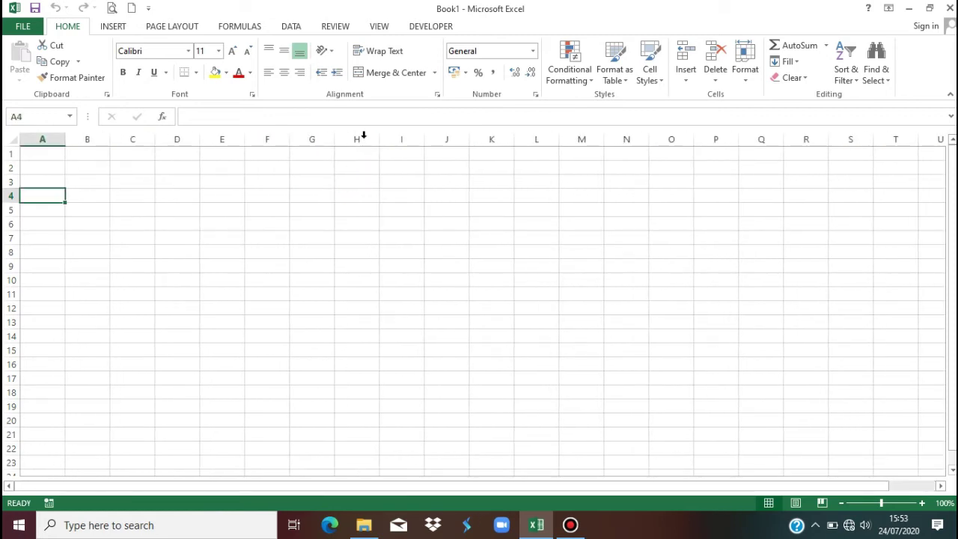
{"action": "left_click", "coordinate": [357, 136]}
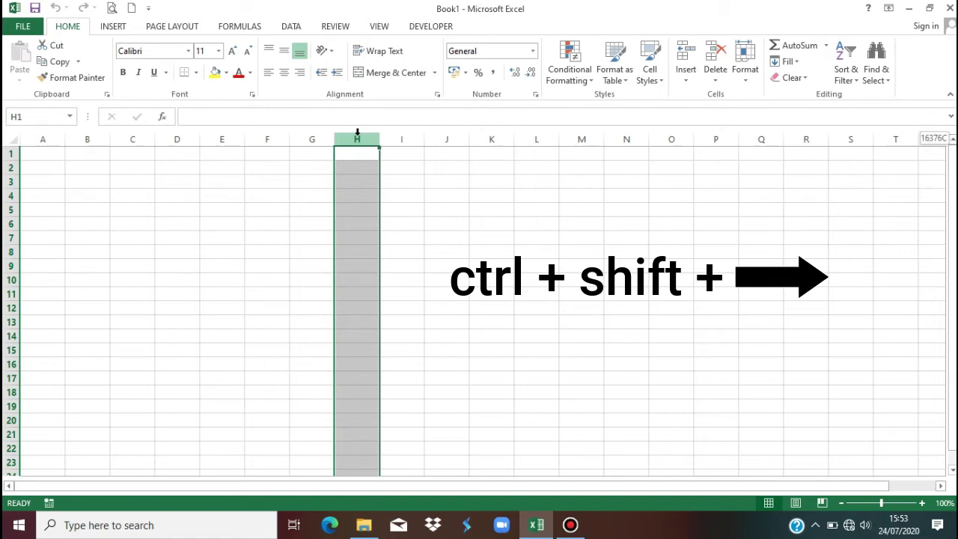
{"action": "key", "text": "ctrl+shift+Right"}
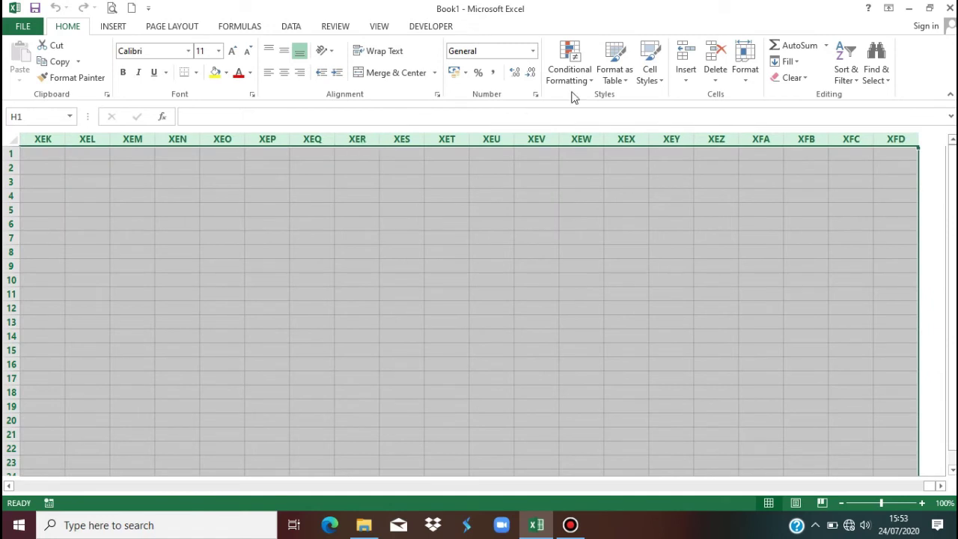
Hide the selected columns H to XFD with Format > Hide & Unhide > Hide Columns.
{"action": "left_click", "coordinate": [746, 78]}
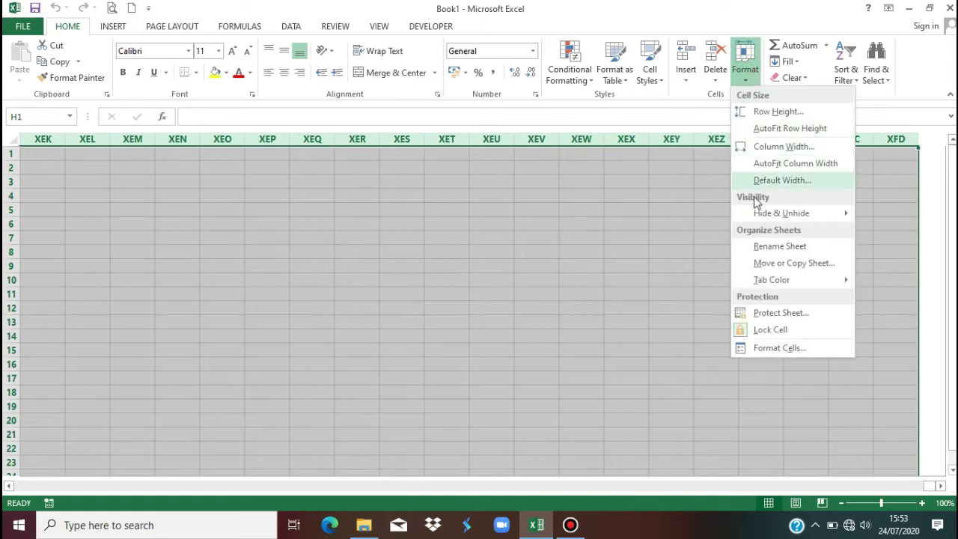
{"action": "mouse_move", "coordinate": [756, 219]}
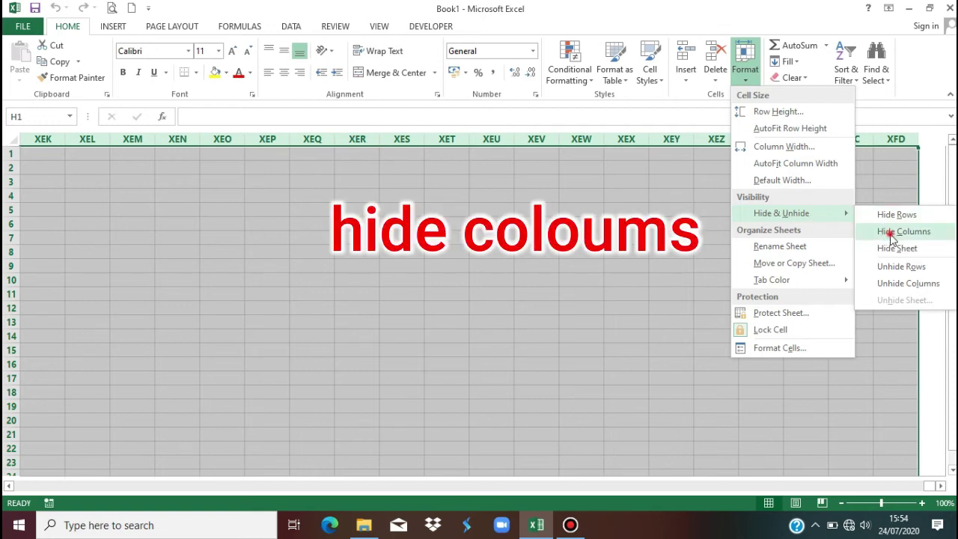
{"action": "left_click", "coordinate": [891, 234]}
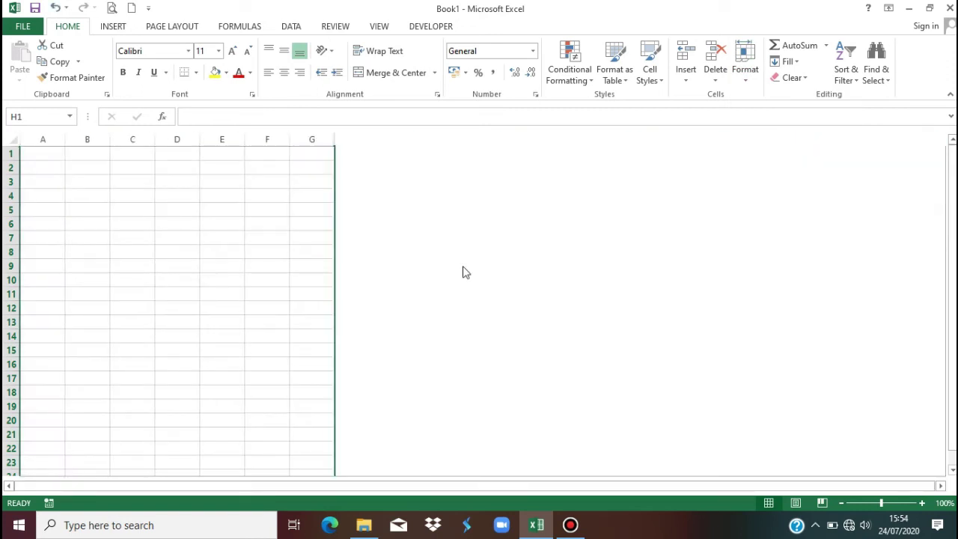
Select rows 12 through 1048576 and hide them, leaving only A1:G11 visible.
{"action": "left_click", "coordinate": [228, 283]}
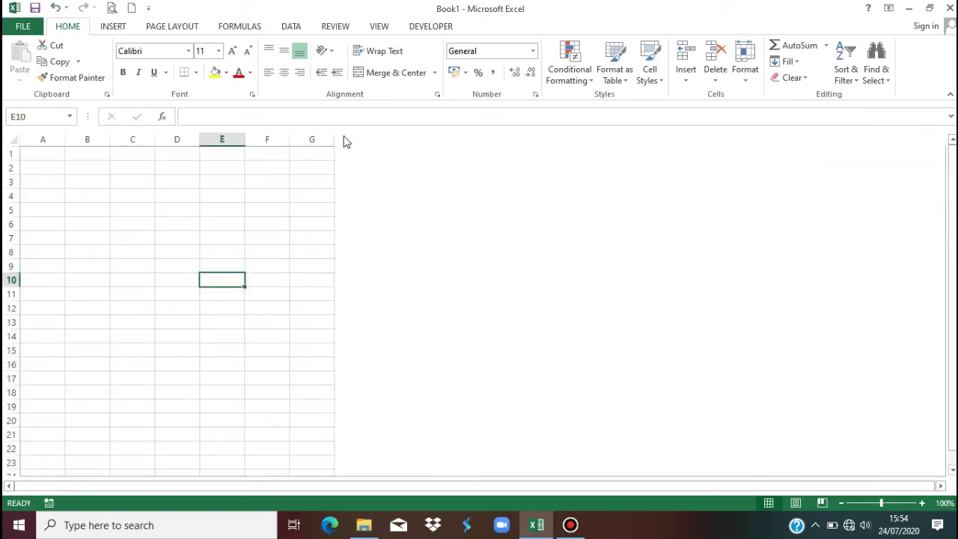
{"action": "left_click", "coordinate": [297, 211]}
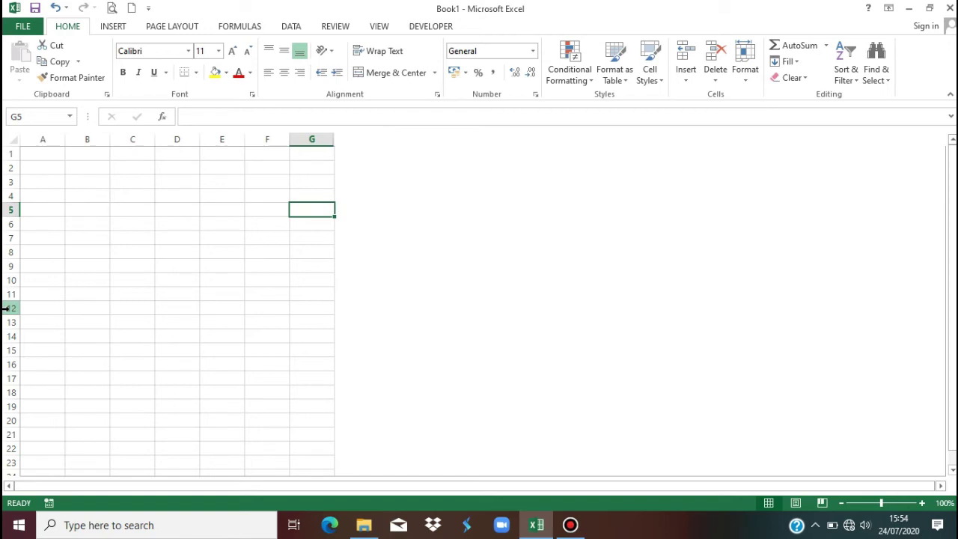
{"action": "left_click", "coordinate": [6, 308]}
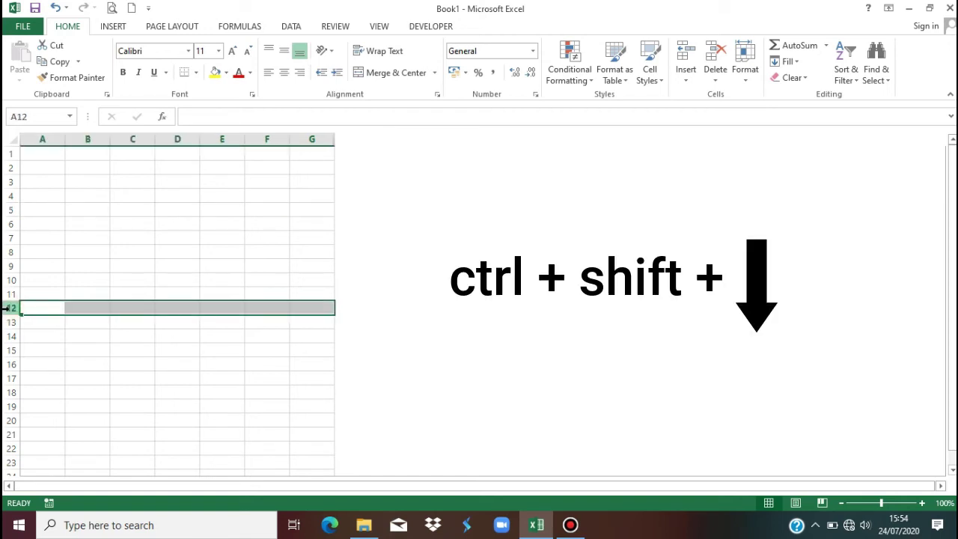
{"action": "key", "text": "ctrl+shift+Down"}
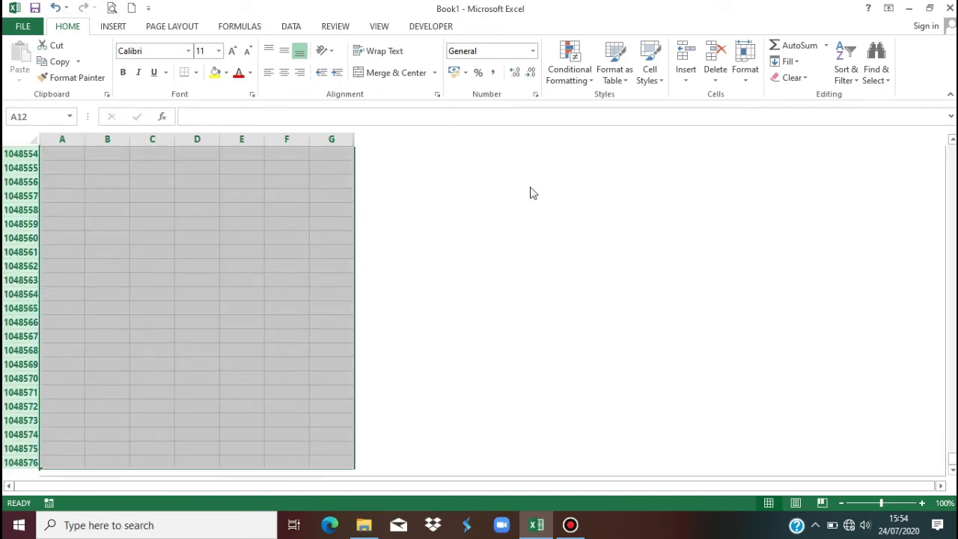
{"action": "left_click", "coordinate": [751, 85]}
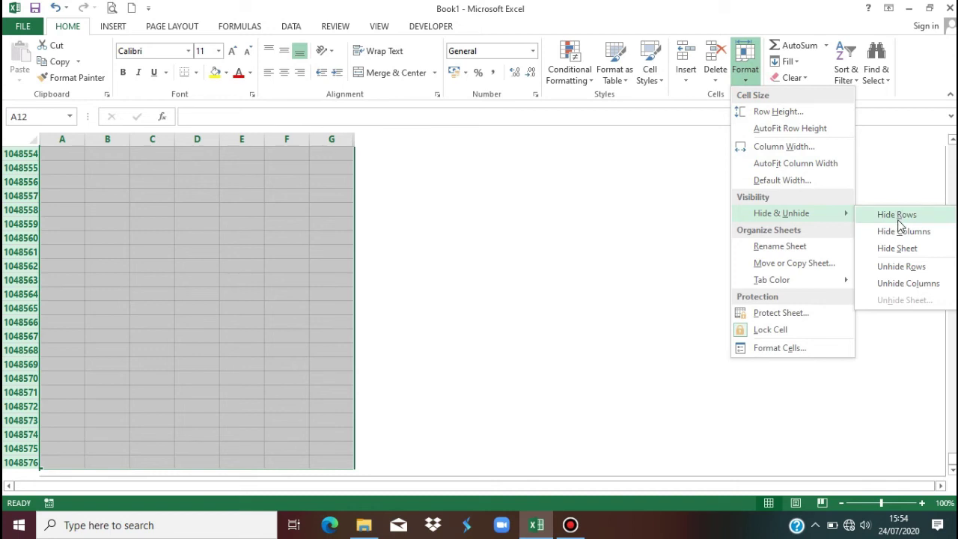
{"action": "left_click", "coordinate": [898, 220]}
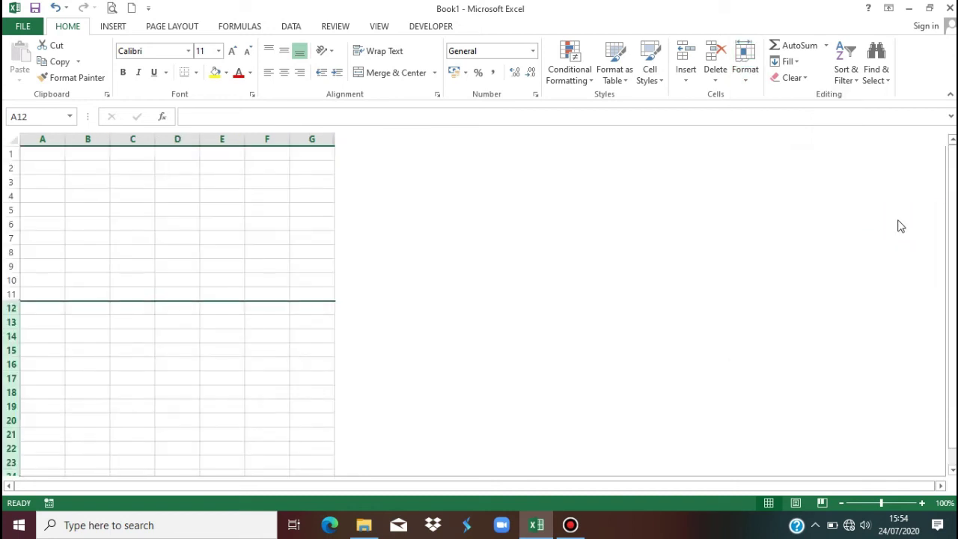
{"action": "left_click", "coordinate": [259, 235]}
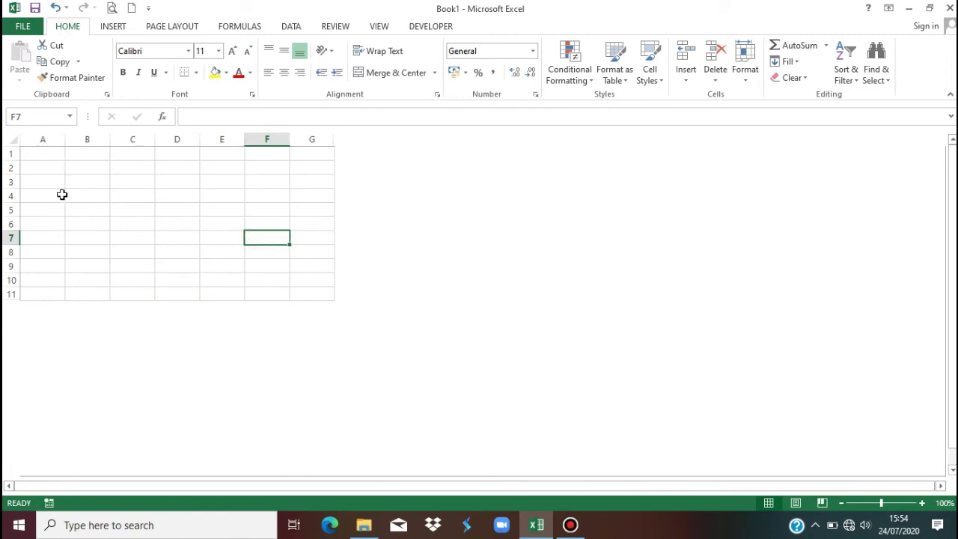
Unhide all hidden rows with column C selected, using Format > Hide & Unhide > Unhide Rows.
{"action": "left_click", "coordinate": [112, 238]}
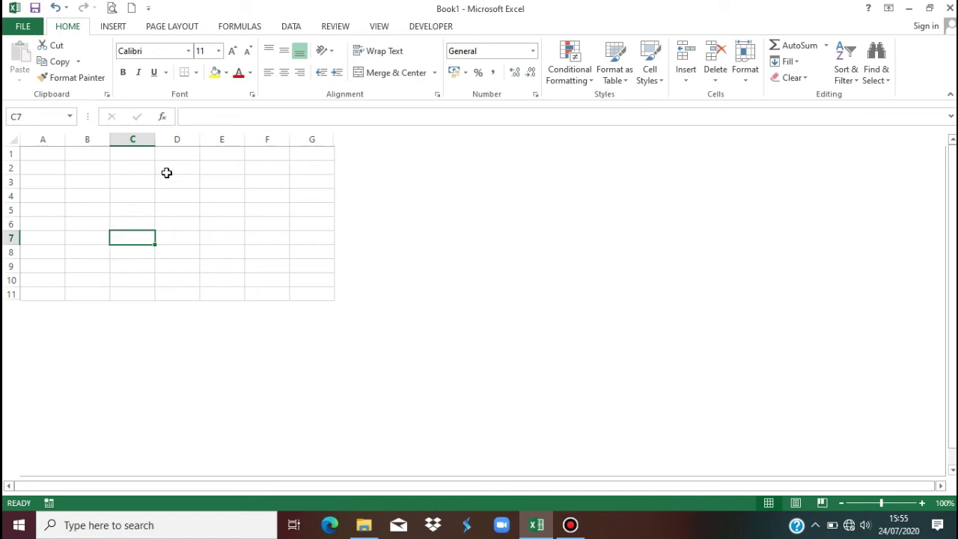
{"action": "left_click", "coordinate": [133, 137]}
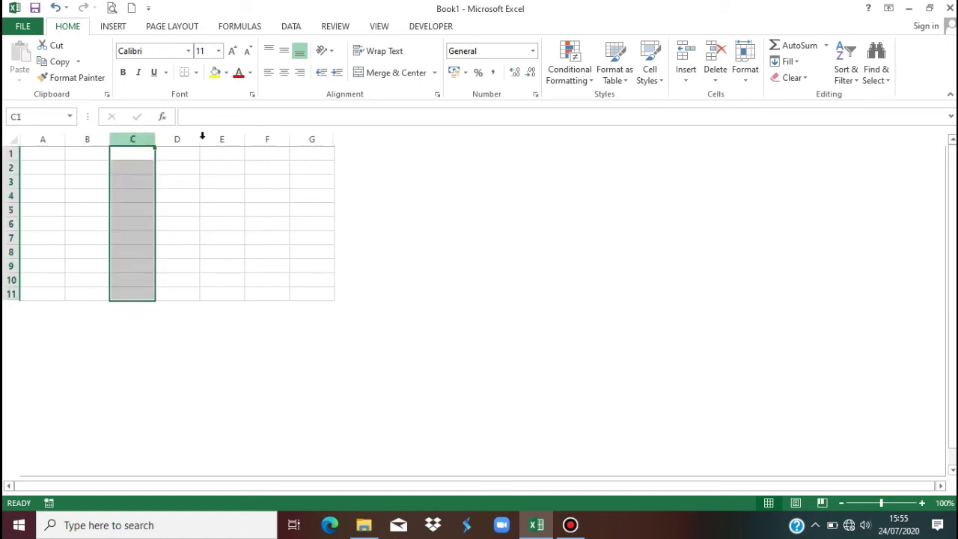
{"action": "left_click", "coordinate": [749, 82]}
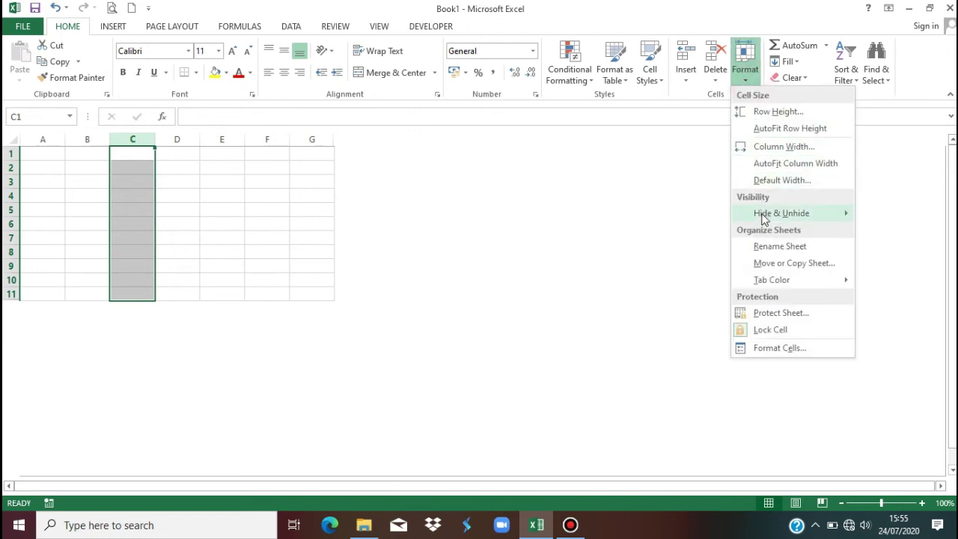
{"action": "mouse_move", "coordinate": [764, 217]}
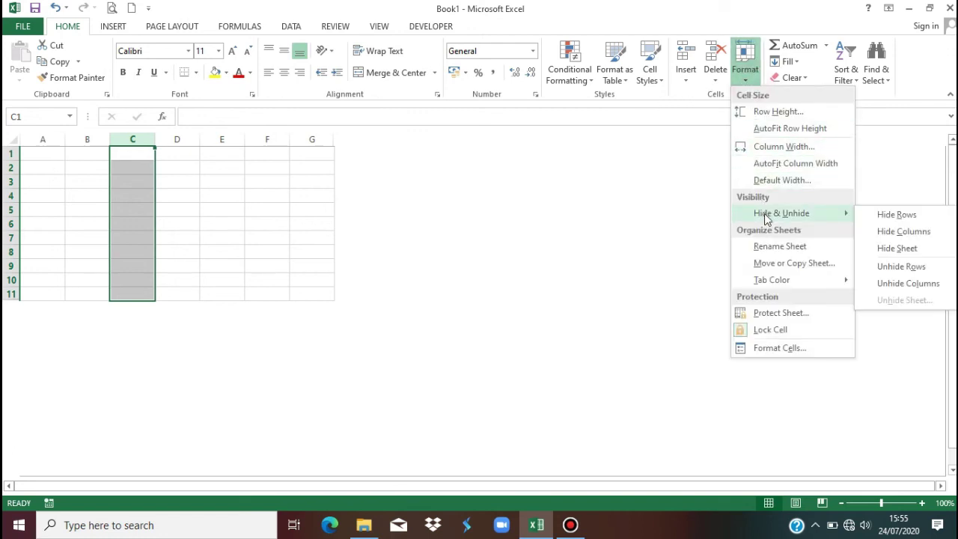
{"action": "left_click", "coordinate": [896, 267]}
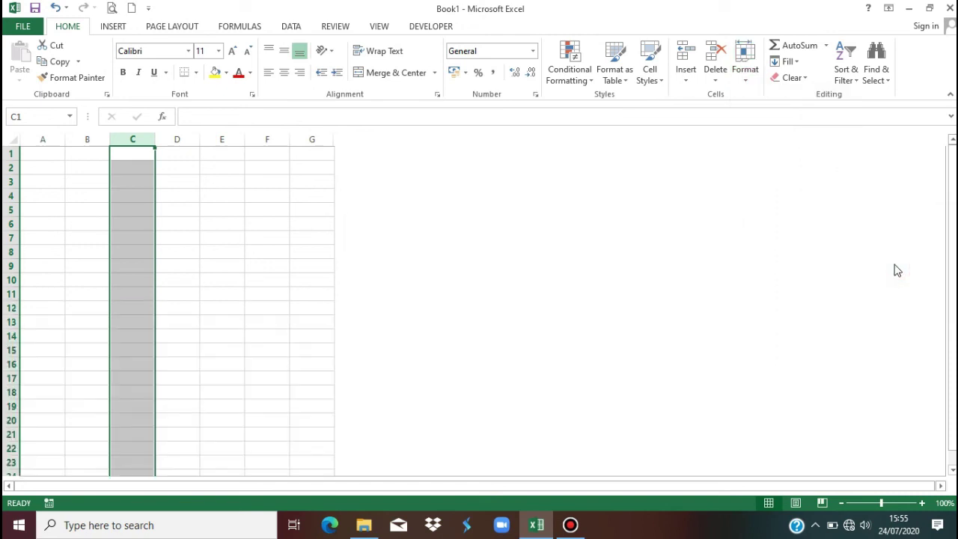
{"action": "left_click", "coordinate": [271, 286]}
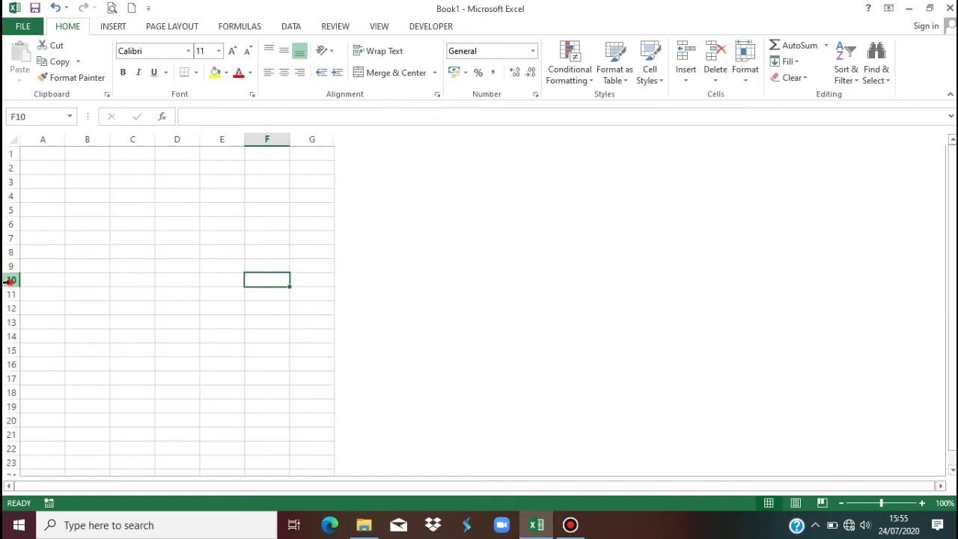
Unhide all hidden columns with row 10 selected, using Format > Hide & Unhide > Unhide Columns.
{"action": "left_click", "coordinate": [10, 280]}
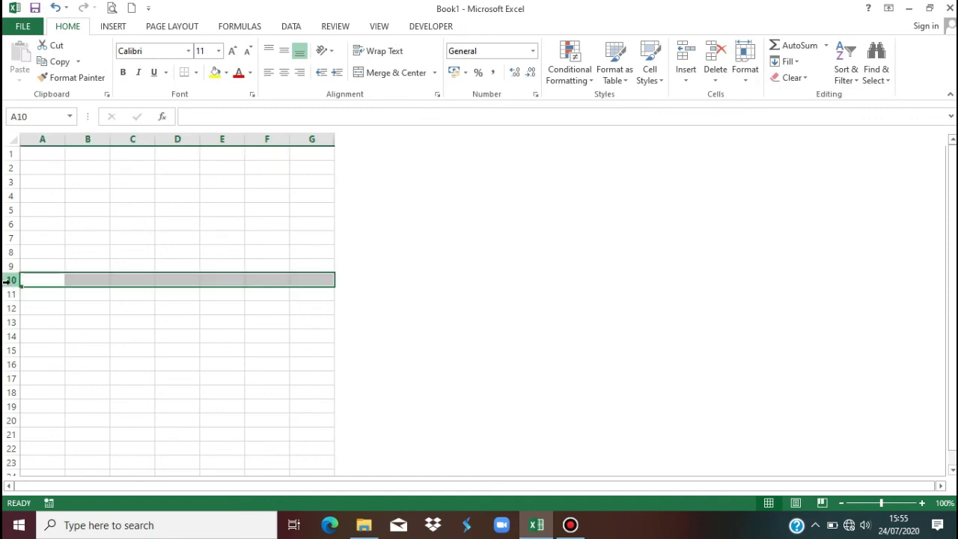
{"action": "left_click", "coordinate": [744, 84]}
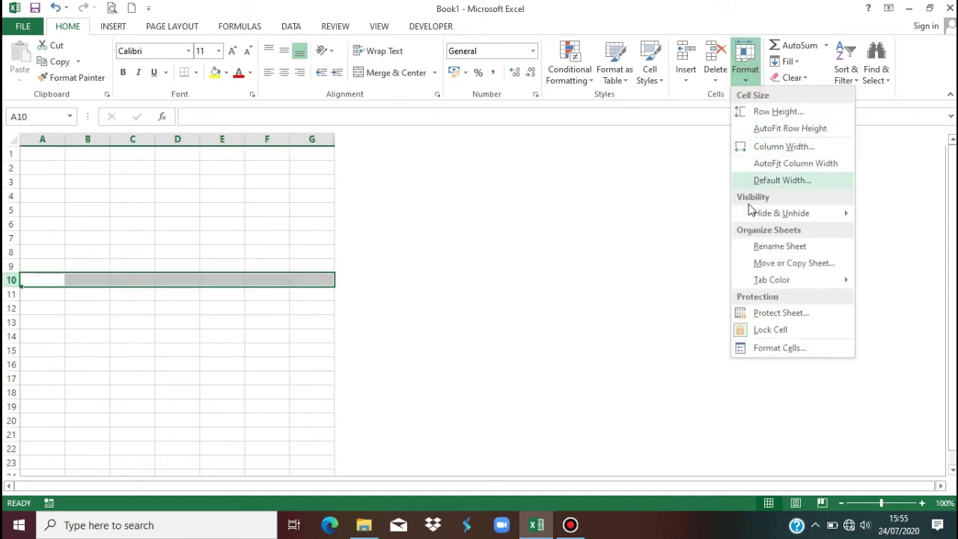
{"action": "mouse_move", "coordinate": [756, 214]}
{"action": "left_click", "coordinate": [902, 292]}
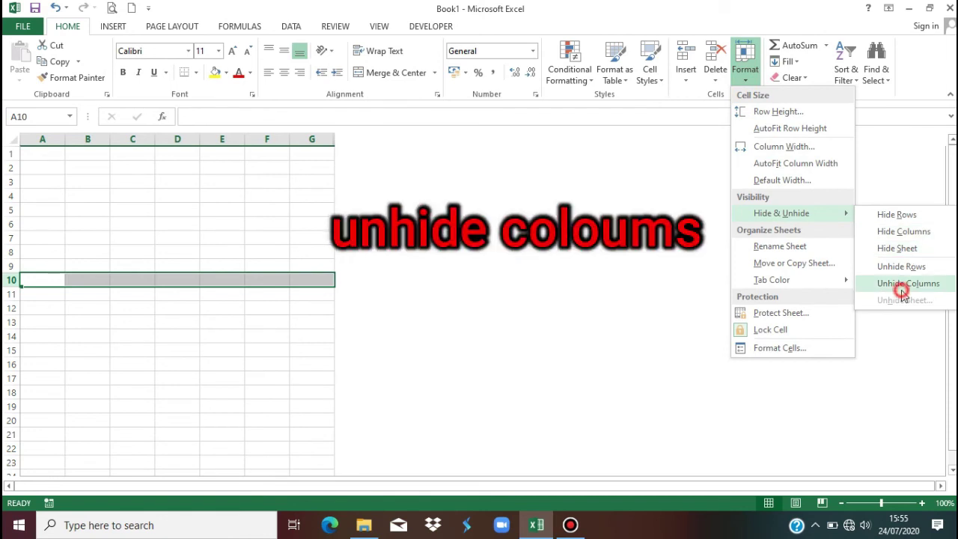
{"action": "left_click", "coordinate": [509, 383]}
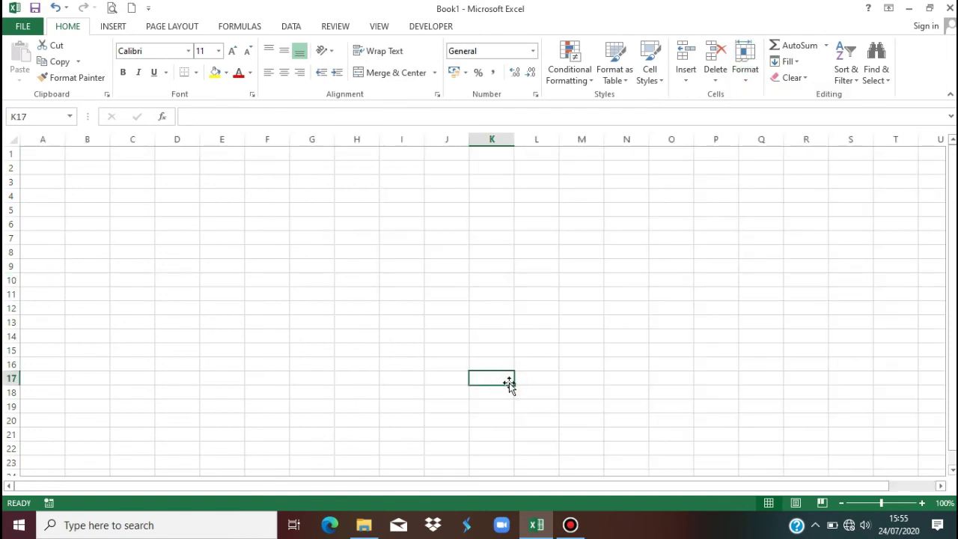